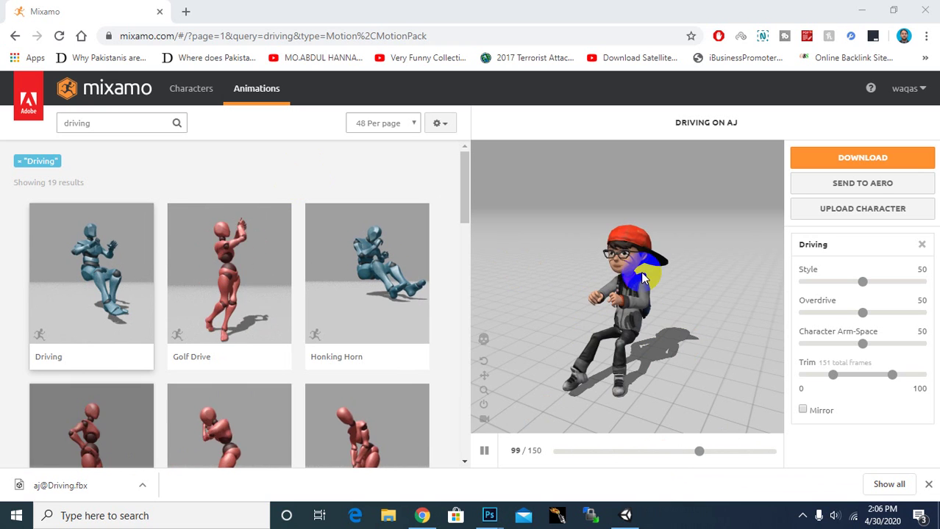
click(624, 514)
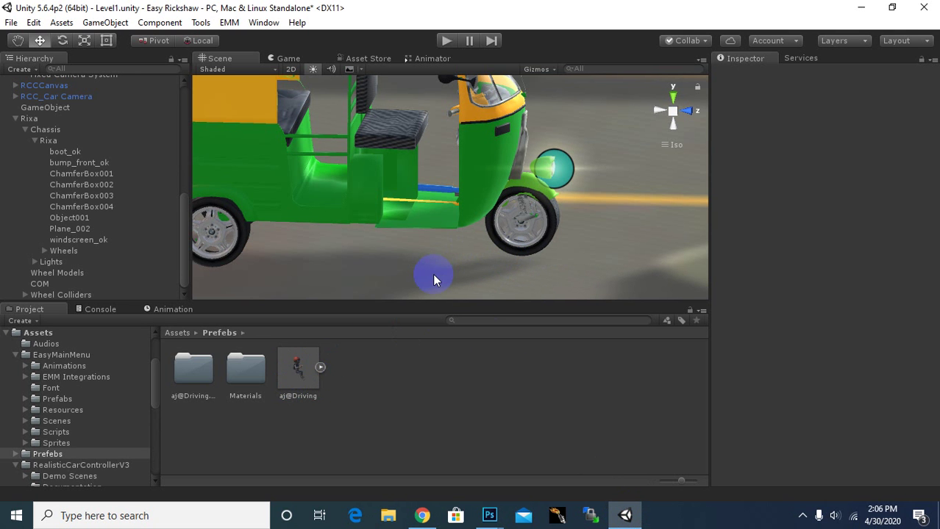
Step: Drag aj@Driving from the Prefebs folder into the scene beside the rickshaw
mouse_move(290, 372)
mouse_down()
mouse_move(330, 327)
mouse_move(414, 176)
mouse_move(416, 187)
mouse_up()
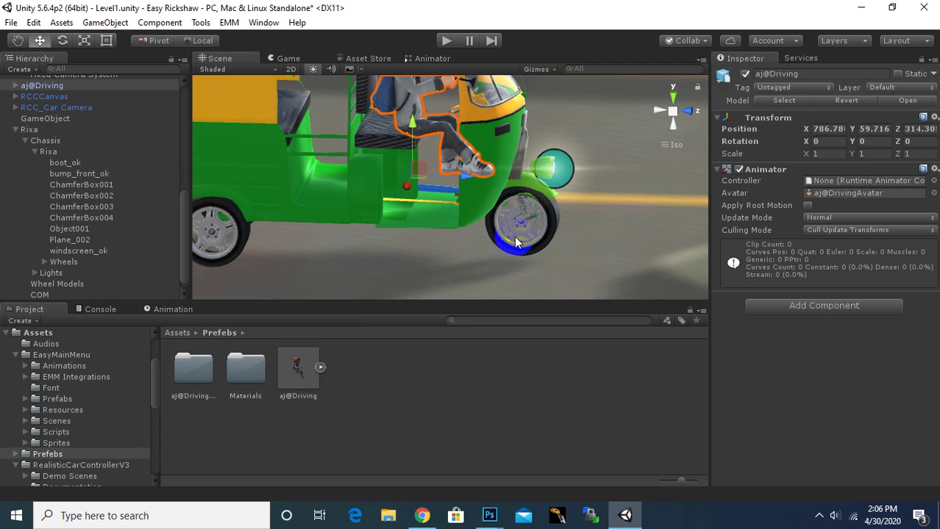
alt+drag(515, 242, 602, 211)
middle_drag(543, 203, 547, 253)
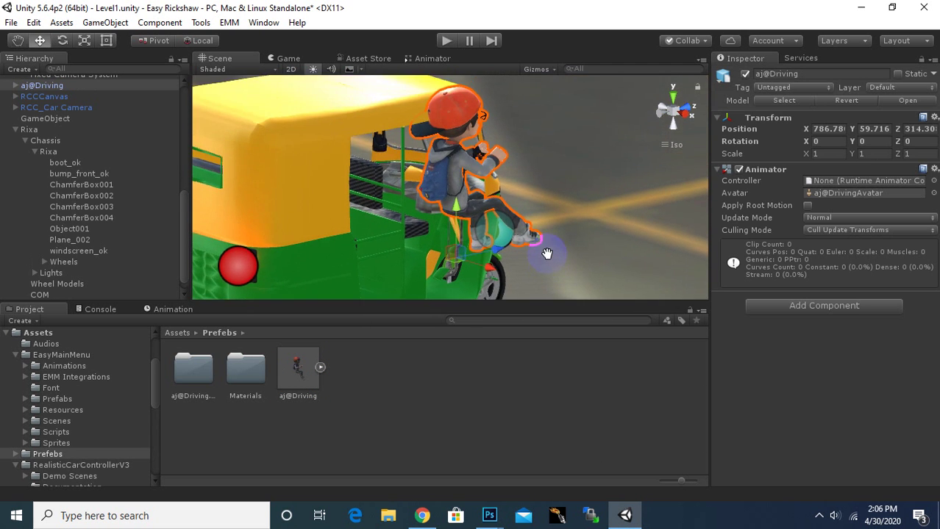
Step: Move the character into the rickshaw's driver seat at about X 785.86, Y 59.574
mouse_move(485, 272)
mouse_down()
mouse_move(388, 190)
mouse_move(388, 205)
mouse_up()
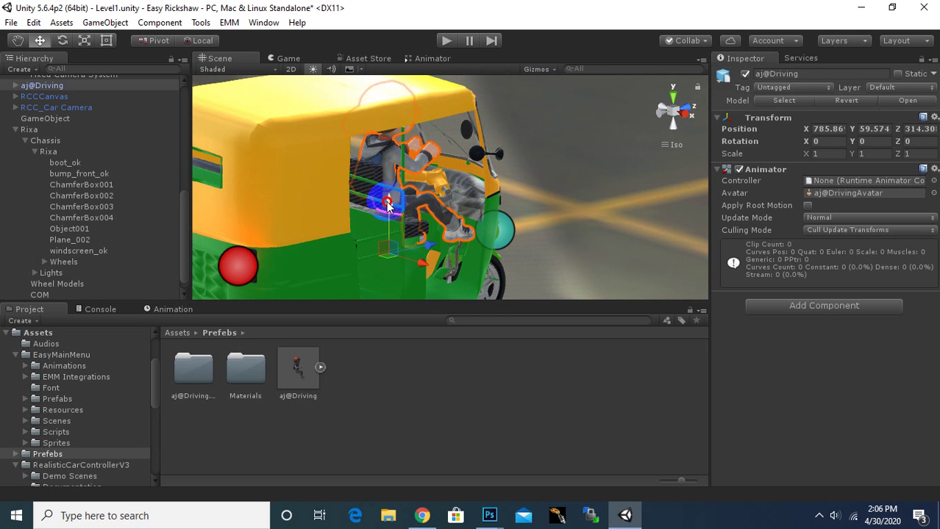
alt+drag(669, 241, 447, 209)
scroll(453, 209, up, 3)
scroll(455, 208, up, 3)
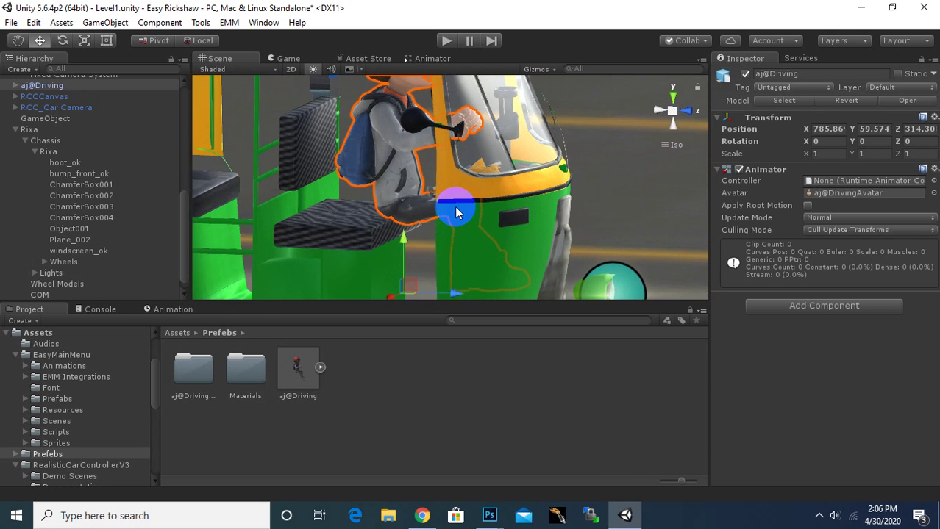
mouse_move(453, 205)
middle_down()
mouse_move(540, 218)
mouse_move(621, 191)
middle_up()
alt+drag(579, 223, 688, 233)
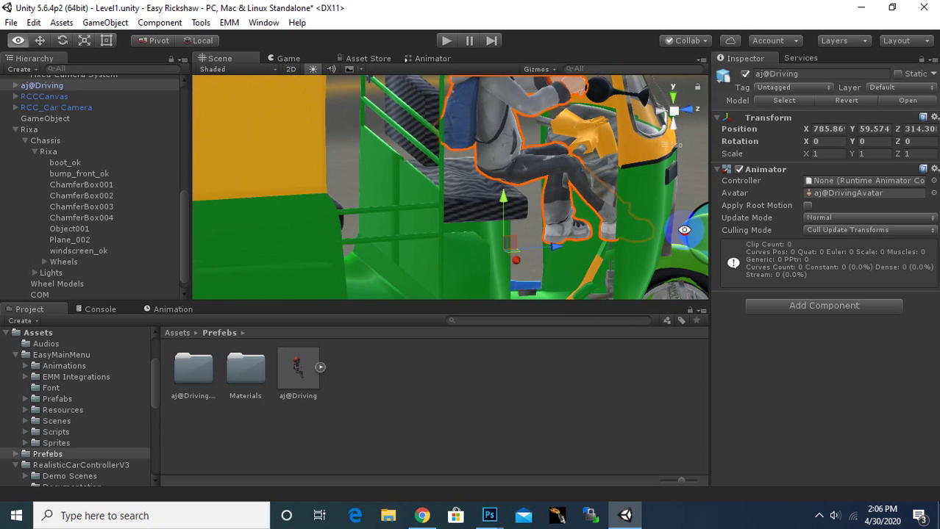
mouse_move(534, 250)
mouse_down()
mouse_move(512, 251)
mouse_move(525, 127)
mouse_move(556, 157)
mouse_up()
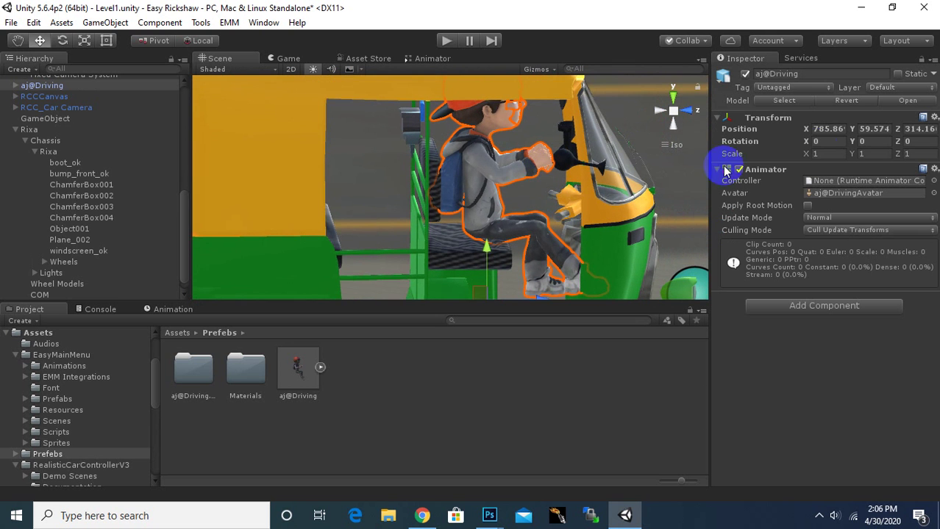
Step: Scale the aj@Driving character down to 0.8952
click(85, 40)
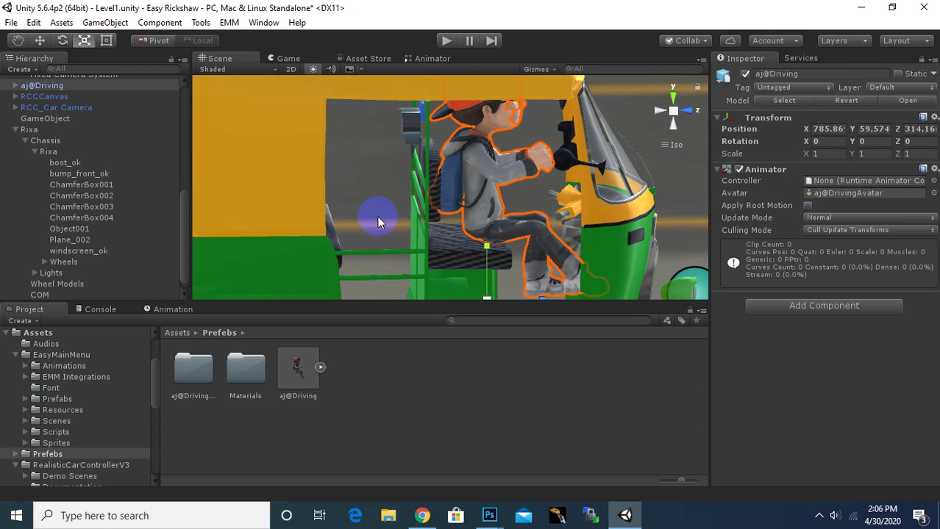
middle_drag(542, 199, 556, 143)
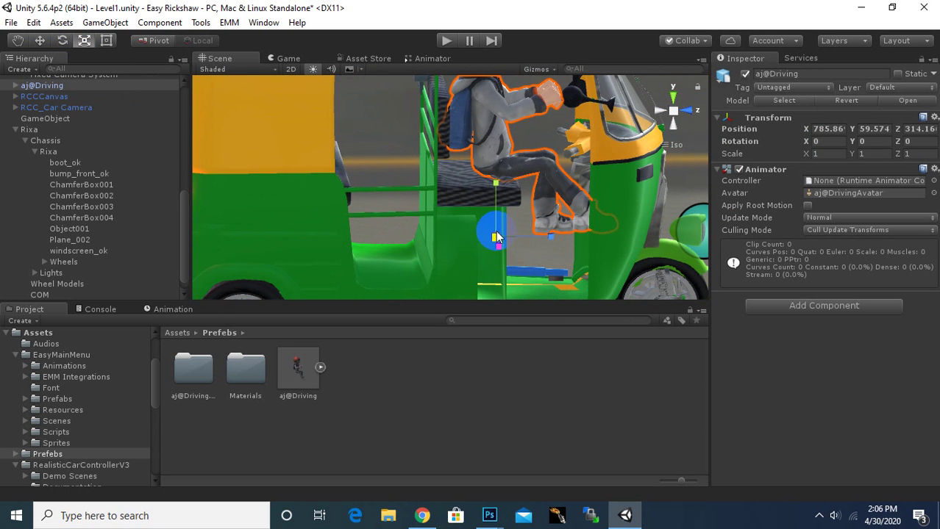
drag(496, 237, 489, 238)
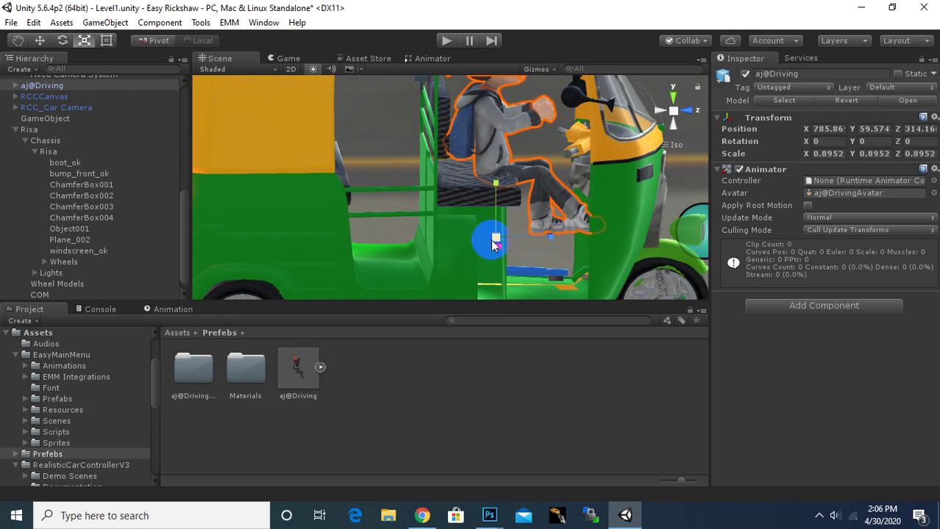
Step: Tilt the driver forward and raise it slightly in the cab
click(64, 42)
drag(539, 195, 560, 225)
click(40, 42)
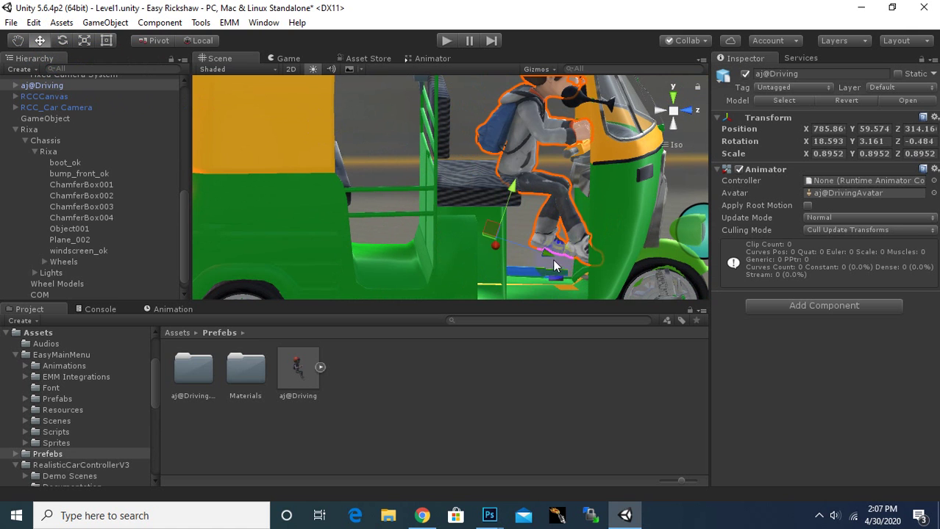
drag(555, 266, 528, 255)
drag(485, 200, 493, 180)
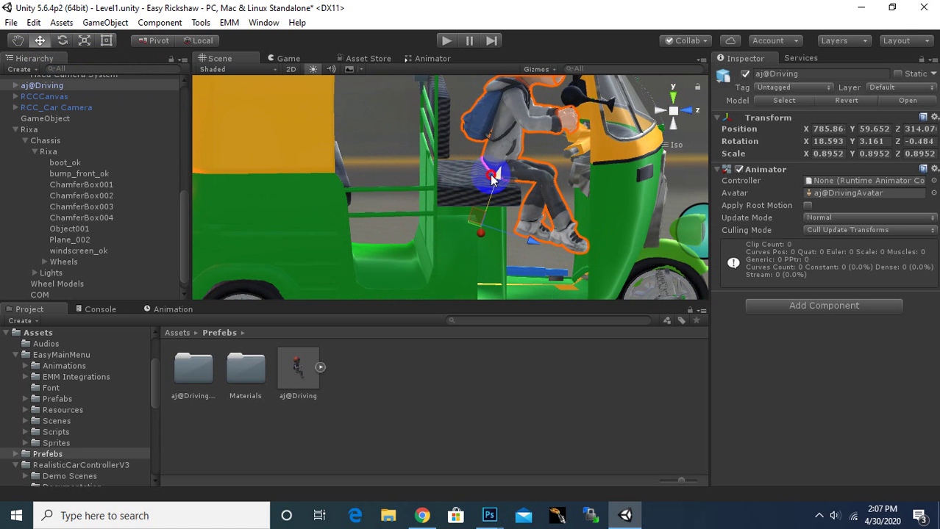
drag(532, 247, 529, 238)
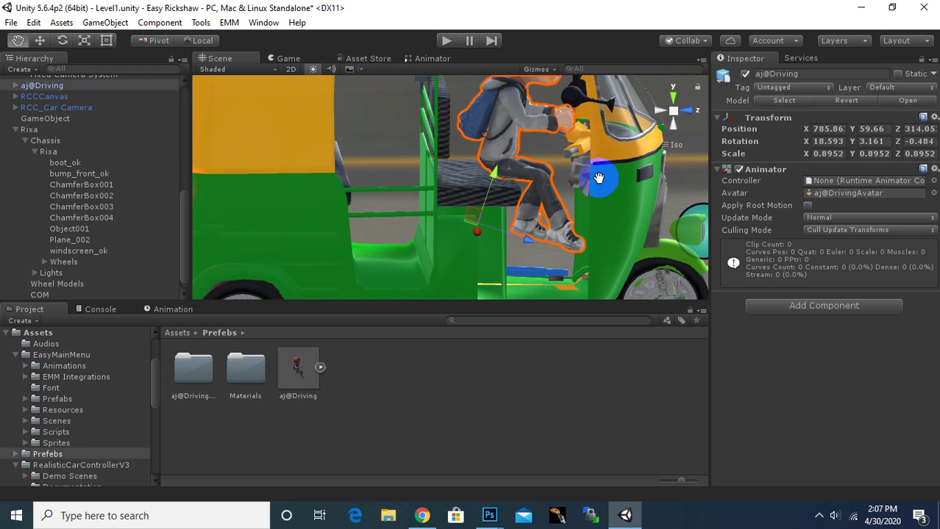
middle_drag(599, 177, 572, 247)
mouse_move(573, 247)
alt+mouse_down()
mouse_move(701, 144)
mouse_move(646, 183)
alt+mouse_up()
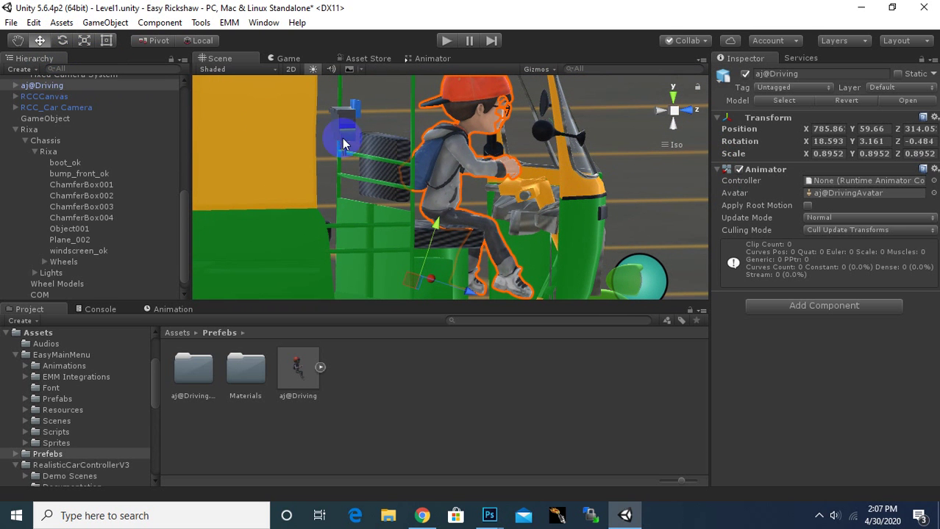
Step: Tilt the driver further toward the handlebar to rotation 25.779, 2.882, -2.338, at Y 59.656
click(64, 42)
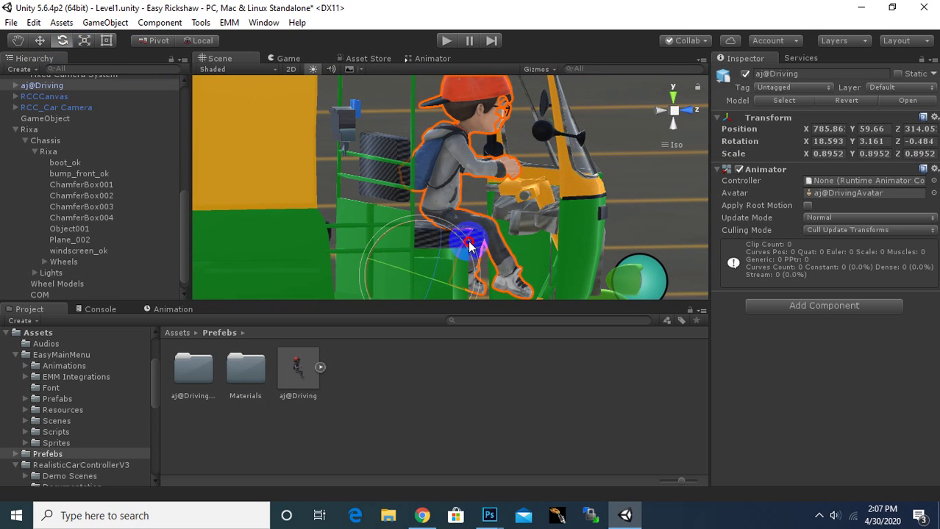
drag(471, 246, 532, 245)
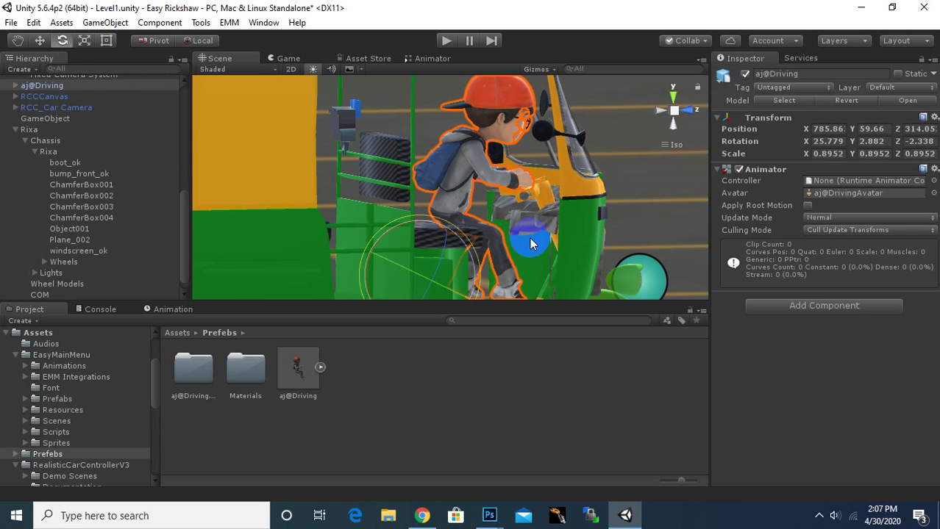
click(40, 41)
middle_drag(527, 200, 414, 178)
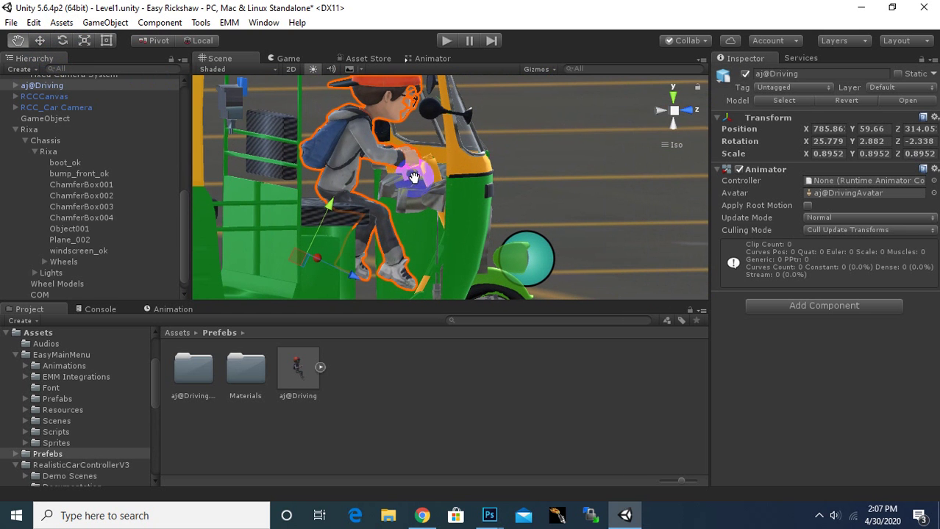
mouse_move(351, 275)
mouse_down()
mouse_move(319, 209)
mouse_move(376, 211)
mouse_move(183, 227)
mouse_move(609, 116)
mouse_move(488, 166)
mouse_up()
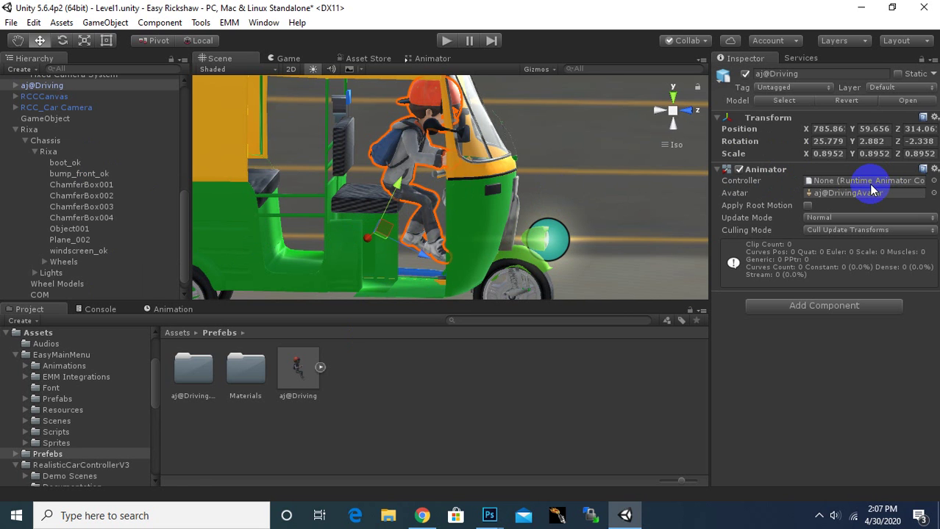
Step: Add a rickshawdriver Animator Controller to Assets/Prefebs and open its empty Base Layer
click(427, 404)
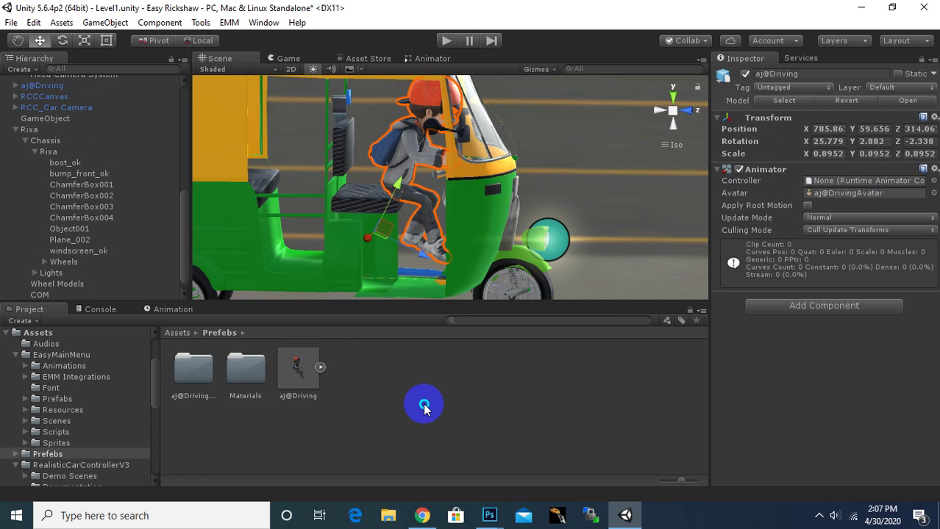
right_click(378, 395)
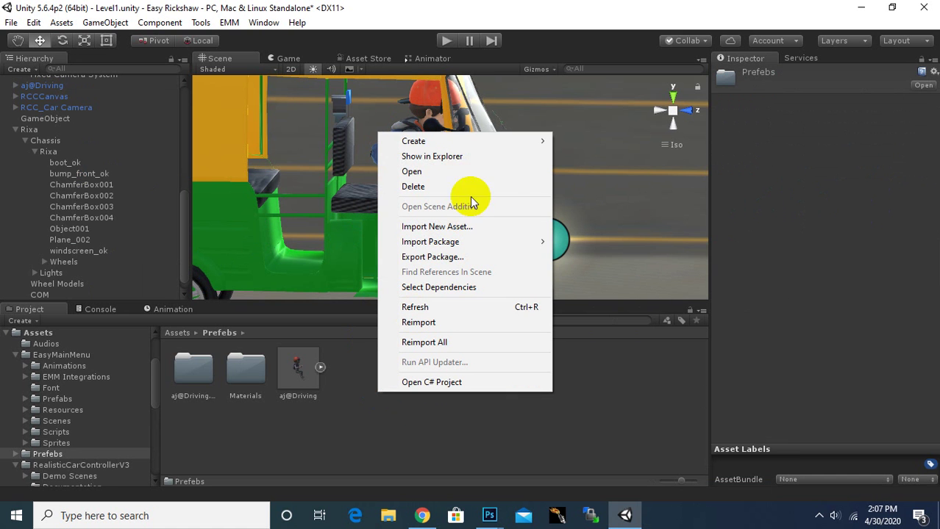
mouse_move(481, 143)
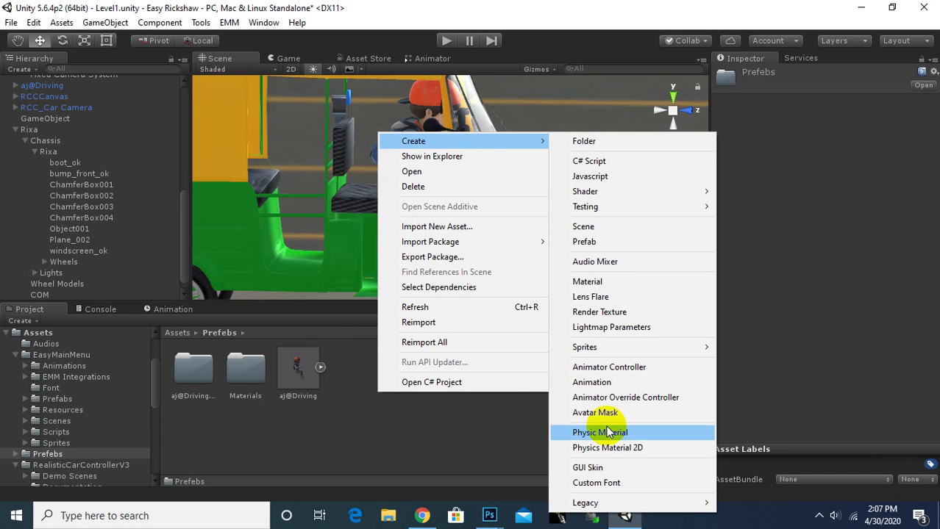
click(605, 368)
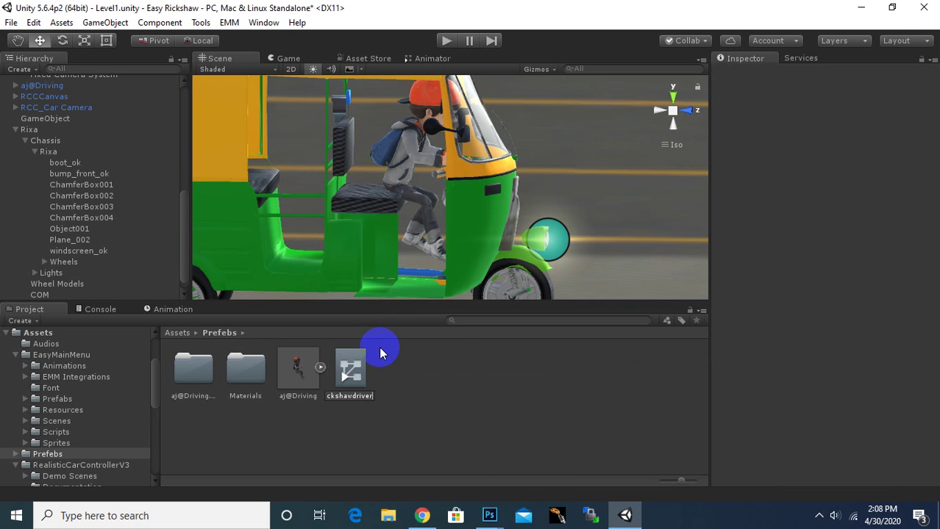
key(Return)
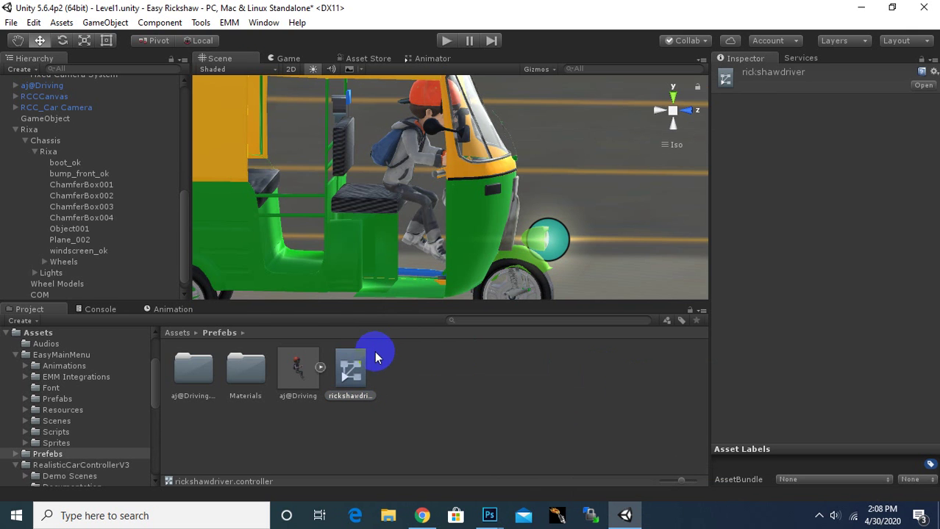
double_click(374, 351)
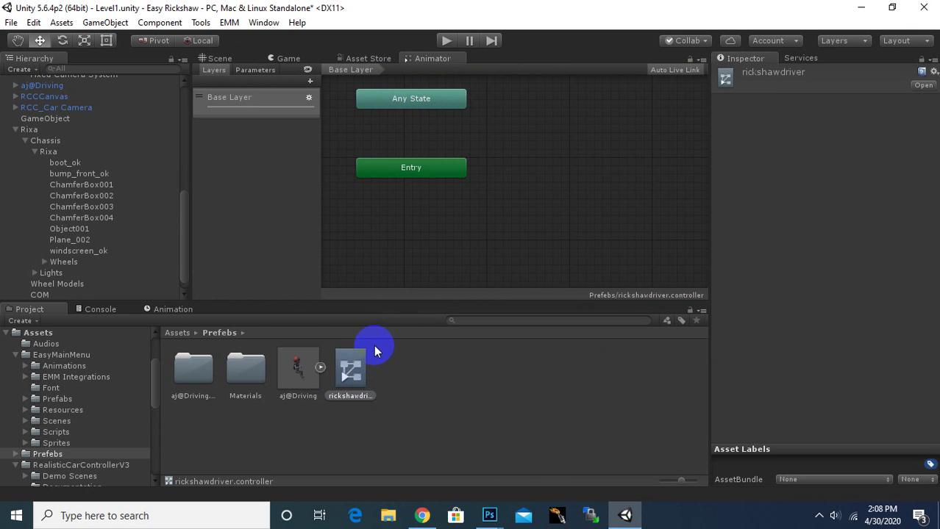
Step: Add the Driving clip as rickshawdriver's default state, then preview the clip's motion
click(320, 369)
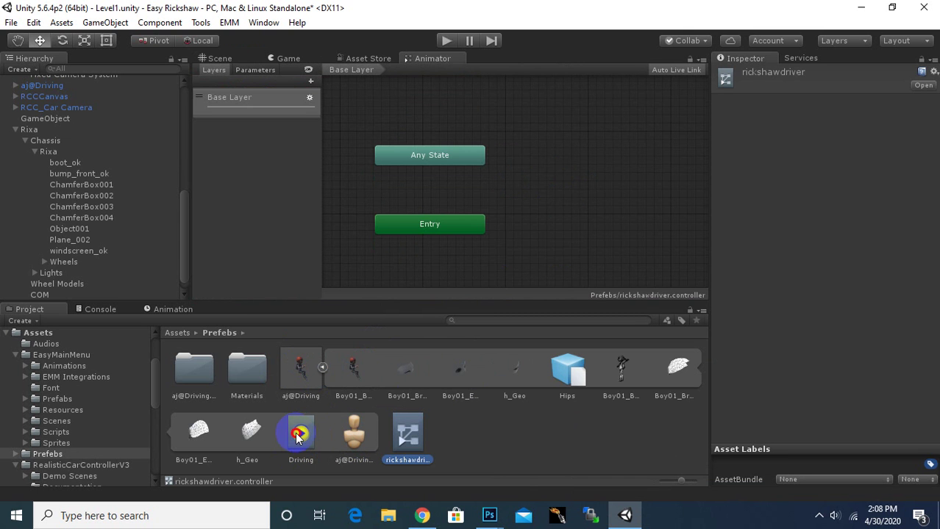
drag(298, 435, 556, 155)
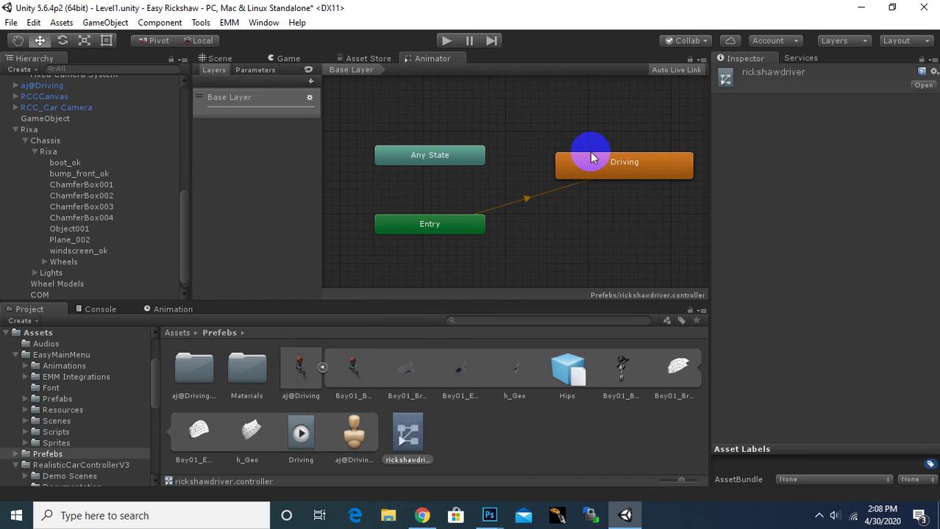
click(629, 162)
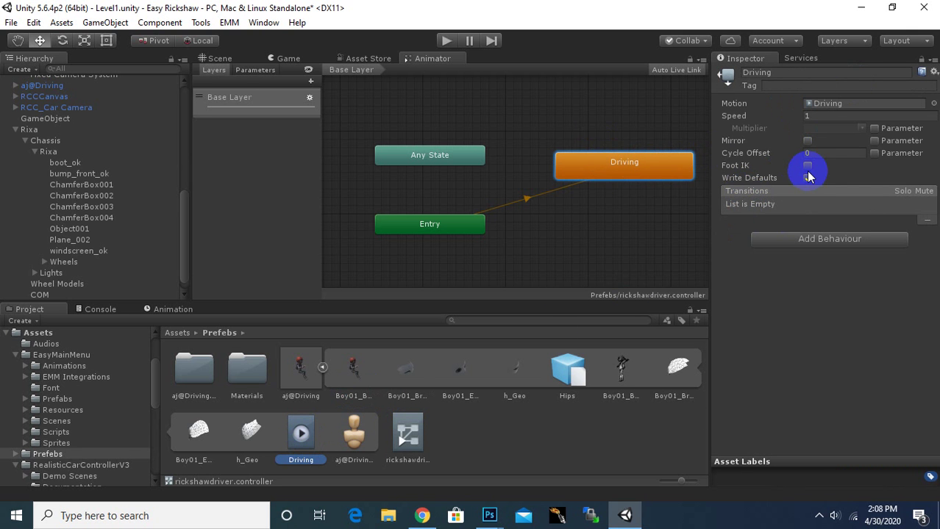
click(300, 432)
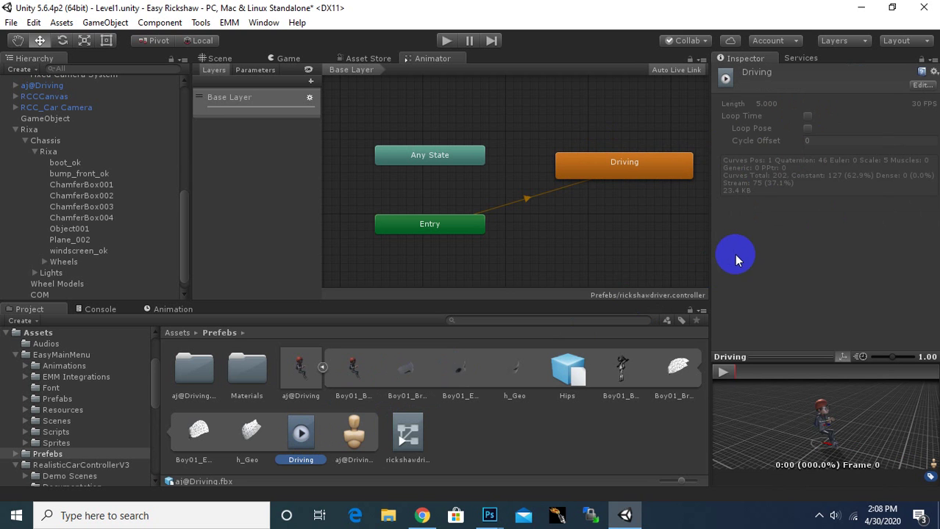
click(723, 373)
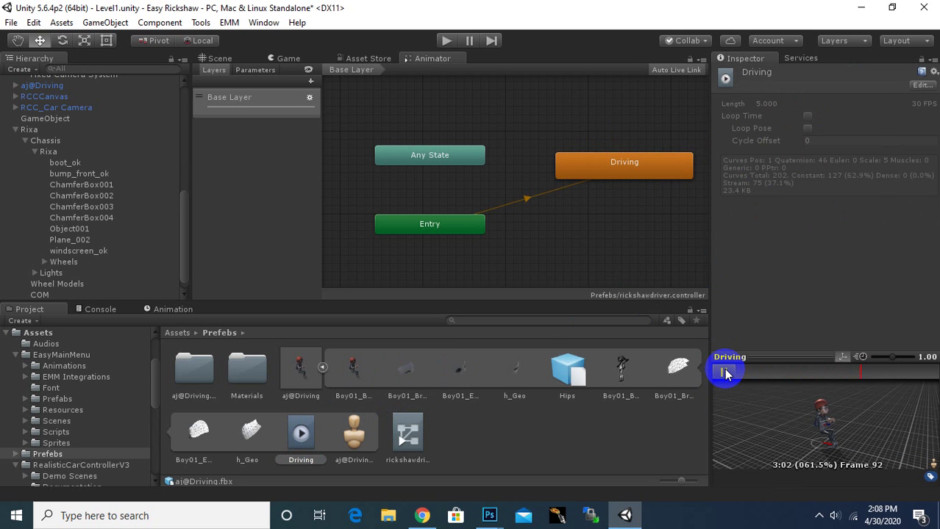
Step: Tick Loop Time for the Driving clip in aj@Driving's Animations import settings
click(308, 376)
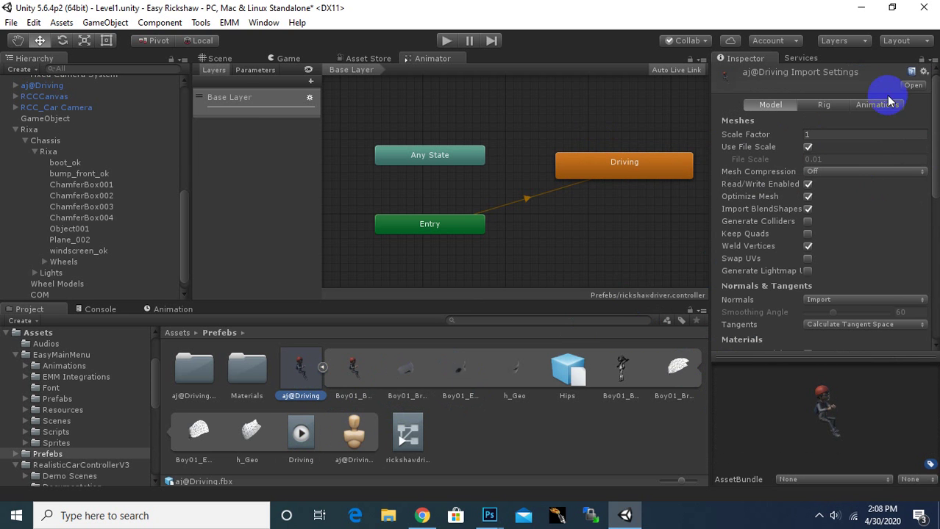
click(882, 109)
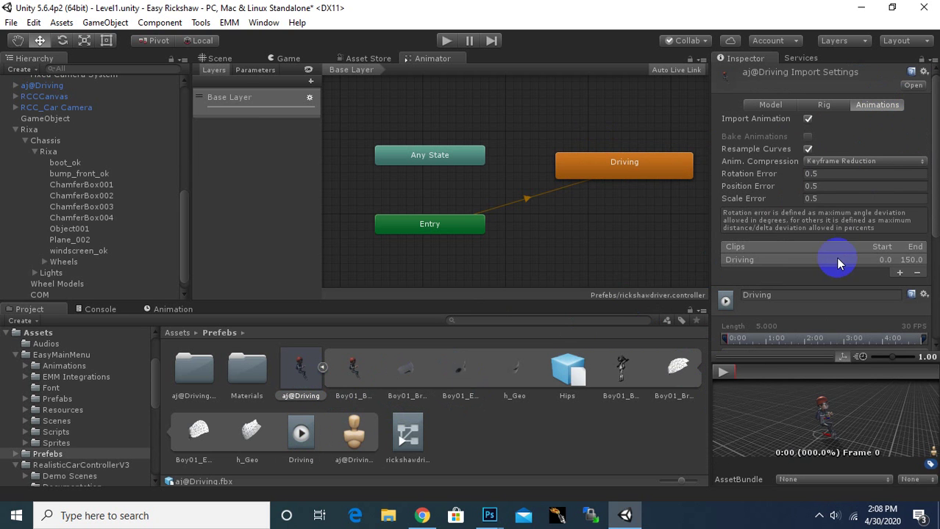
scroll(765, 222, down, 5)
scroll(767, 228, down, 1)
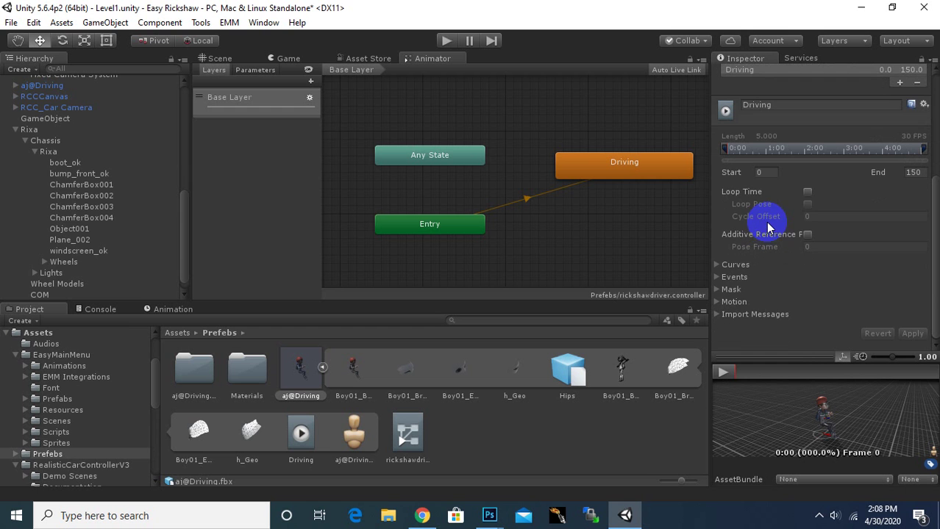
click(807, 193)
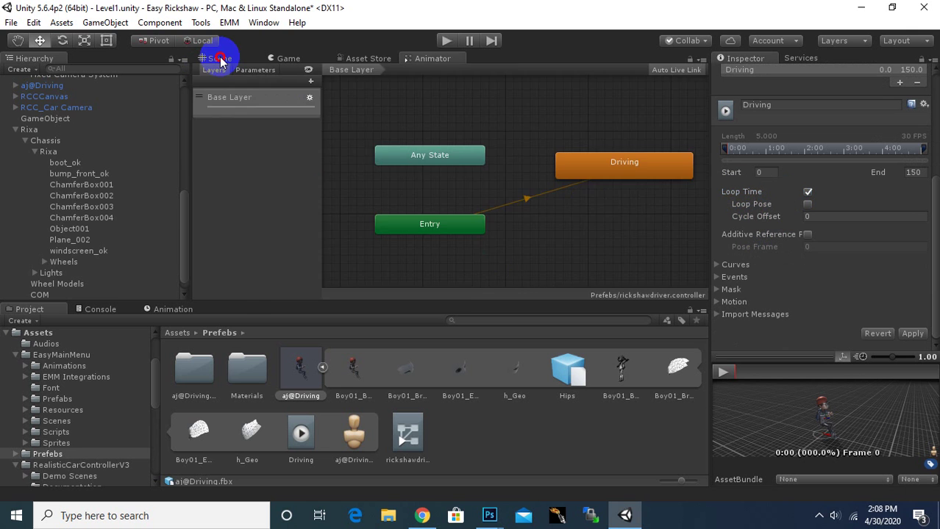
Step: Select the scene's aj@Driving and apply the pending Loop Time import change
click(220, 59)
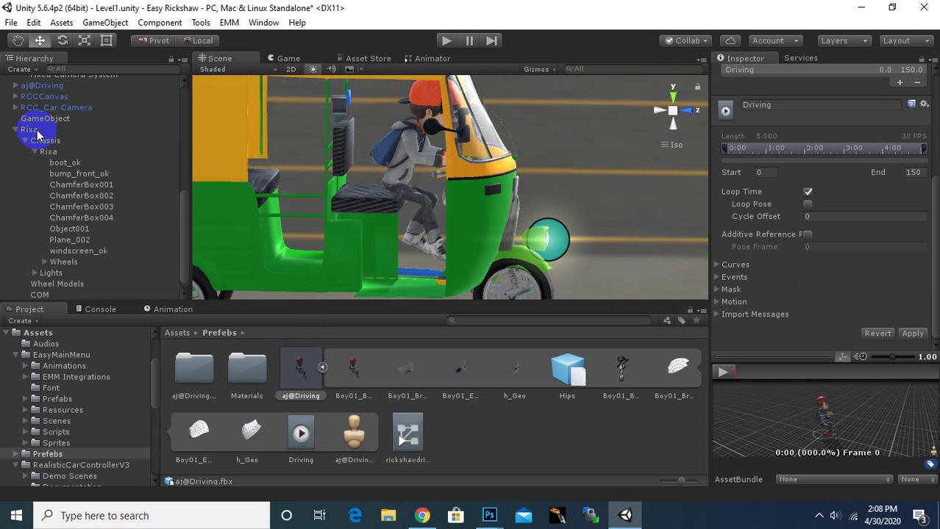
click(50, 87)
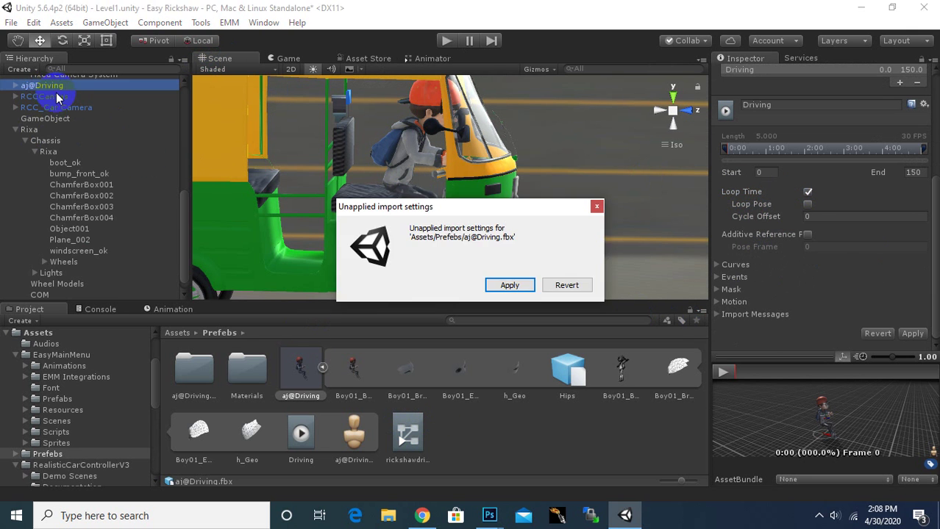
click(503, 284)
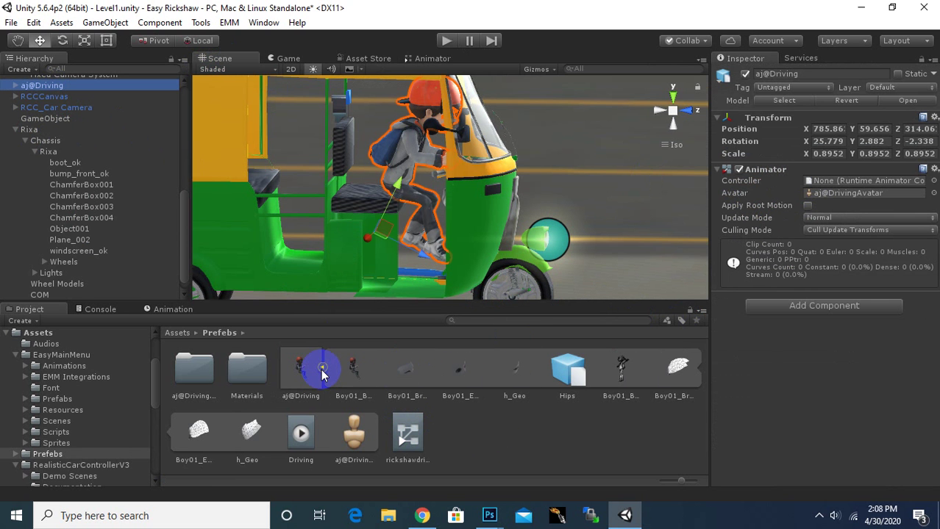
Step: Assign rickshawdriver as the controller of the aj@Driving Animator
drag(323, 374, 506, 402)
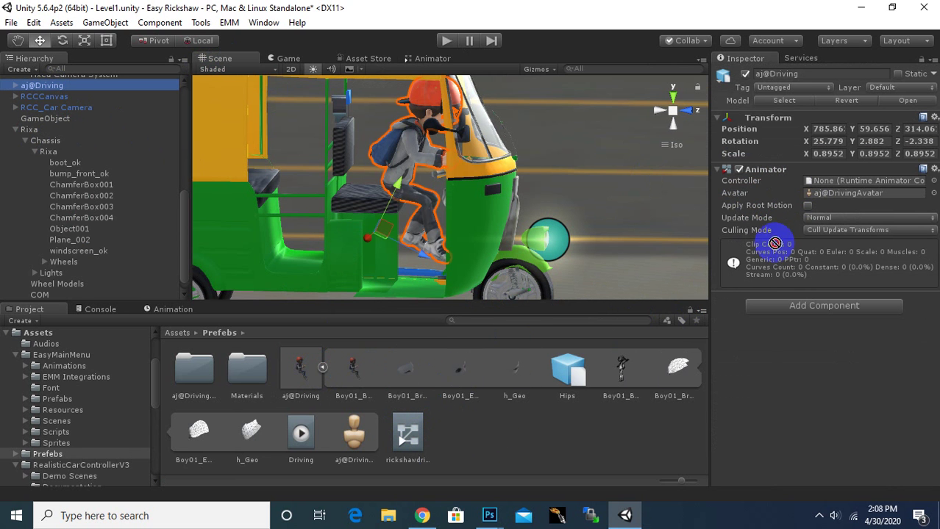
drag(507, 402, 824, 180)
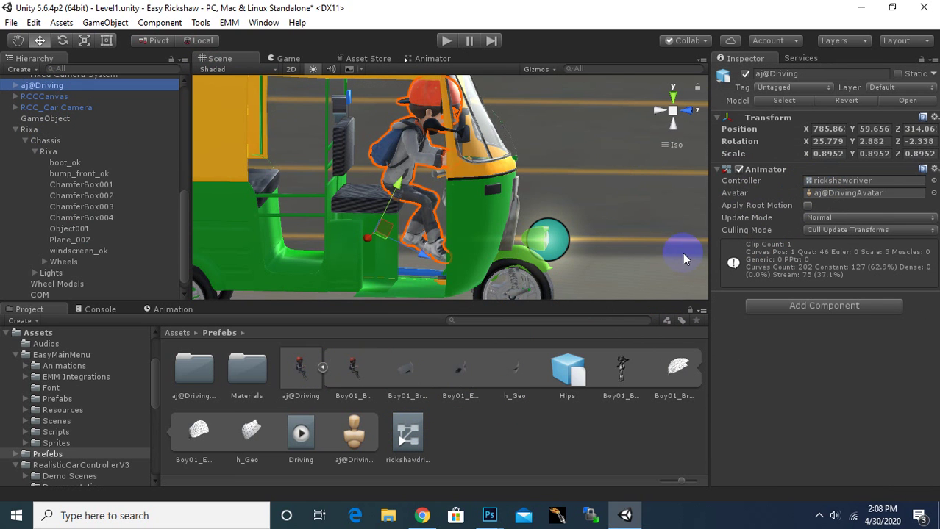
click(321, 367)
Step: Parent aj@Driving under Rixa in the Hierarchy and enter Play mode
click(45, 89)
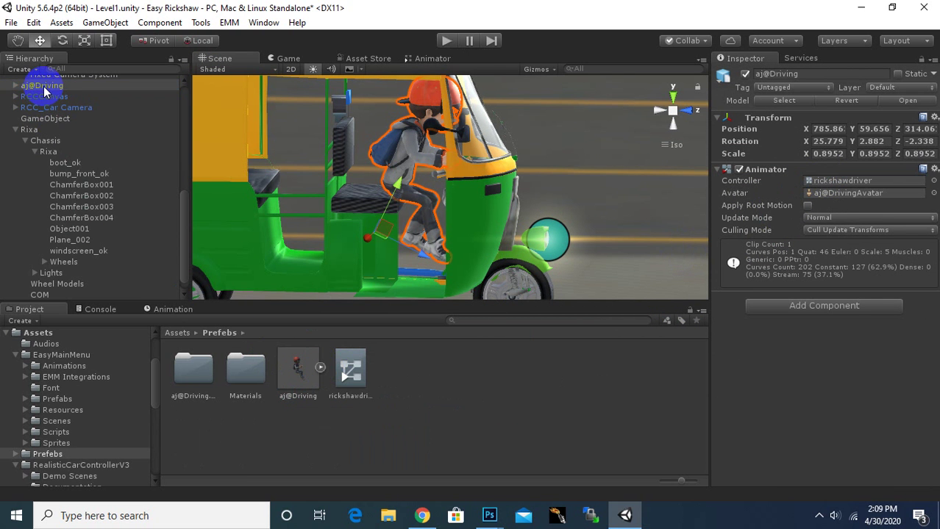
drag(49, 107, 41, 135)
click(19, 108)
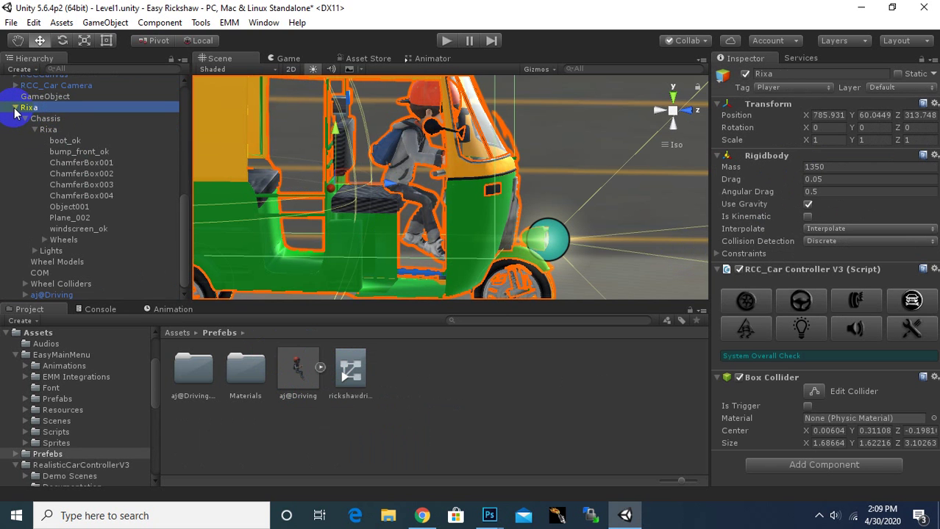
click(15, 108)
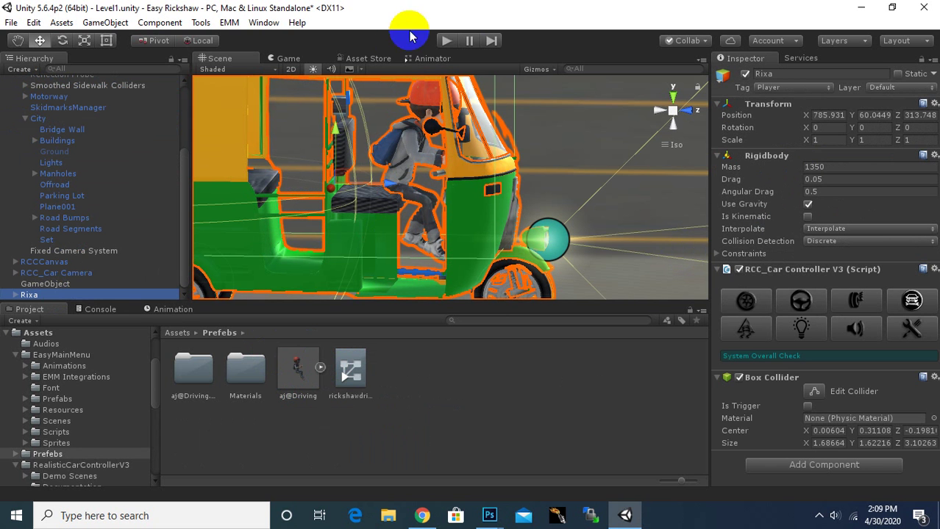
click(445, 40)
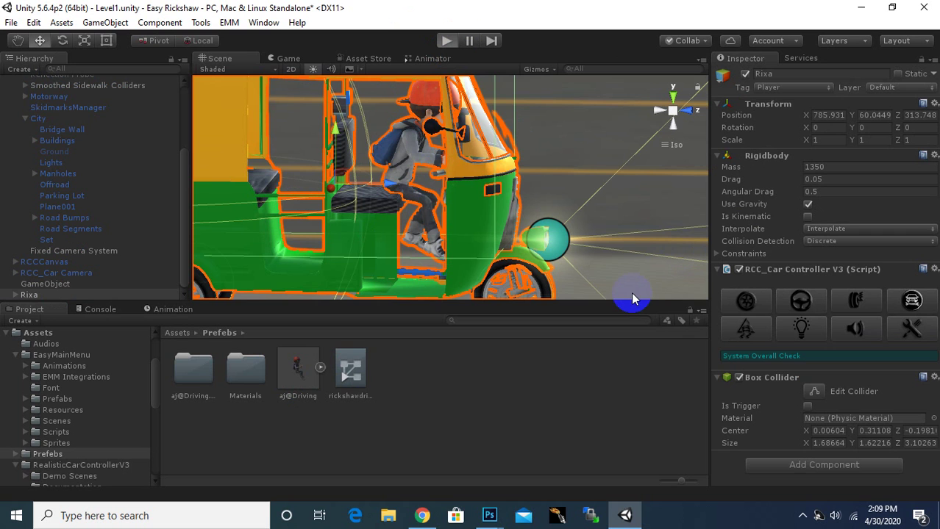
Step: Drive the rickshaw forward and left, then steer right into reverse
click(542, 363)
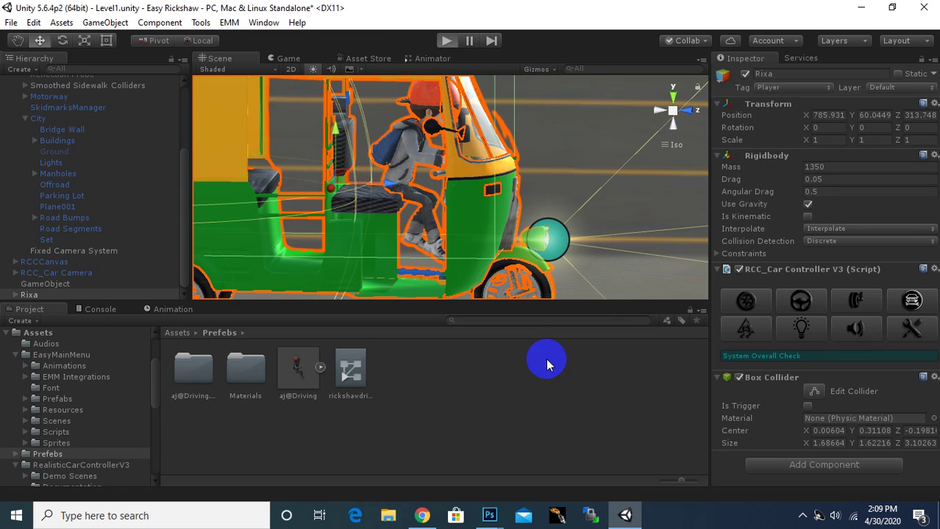
key(ctrl+p)
key(Up)
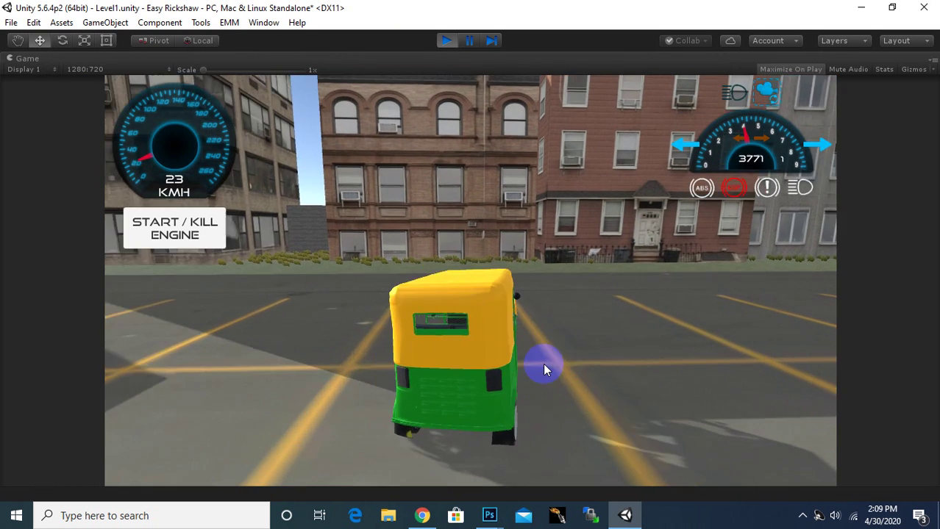
key(Left)
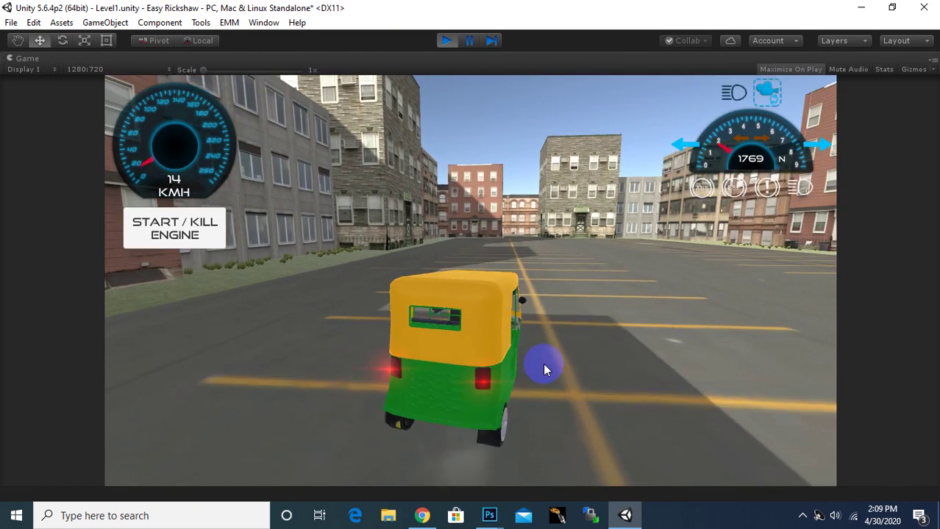
key(Down)
key(Right)
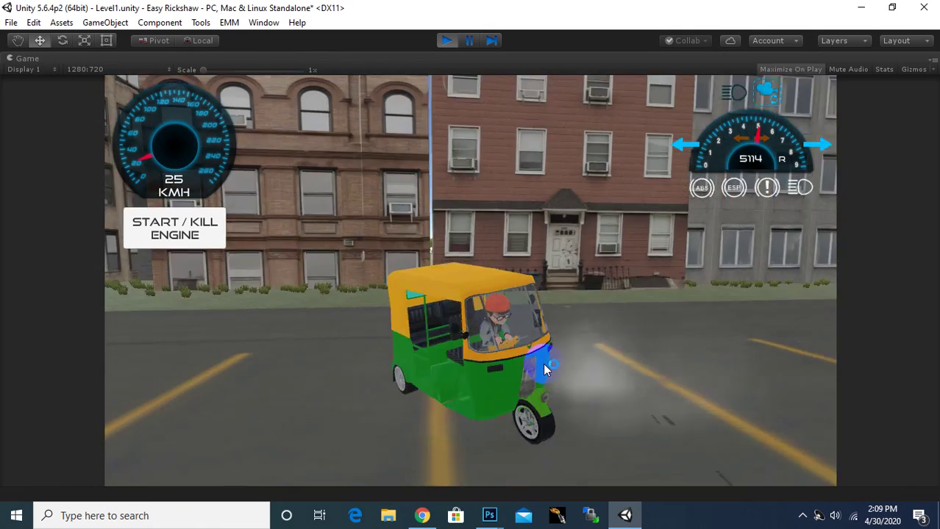
Step: Reverse onto the grass, drive toward the street, swerve left and back toward the camera
key(Down)
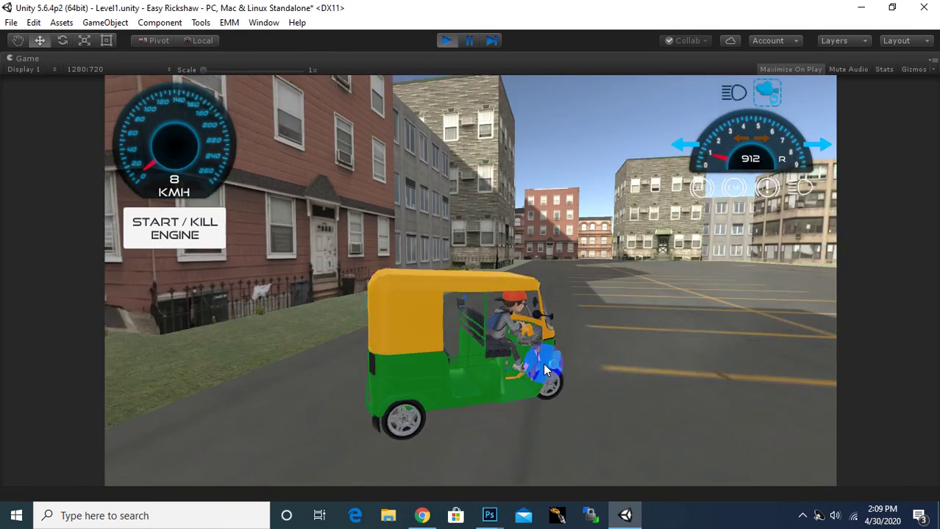
key(Down)
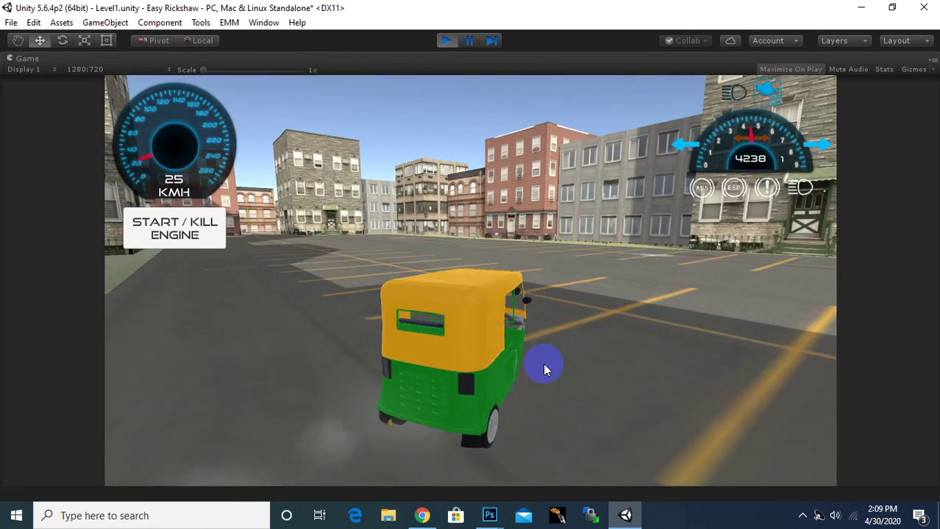
key(Down)
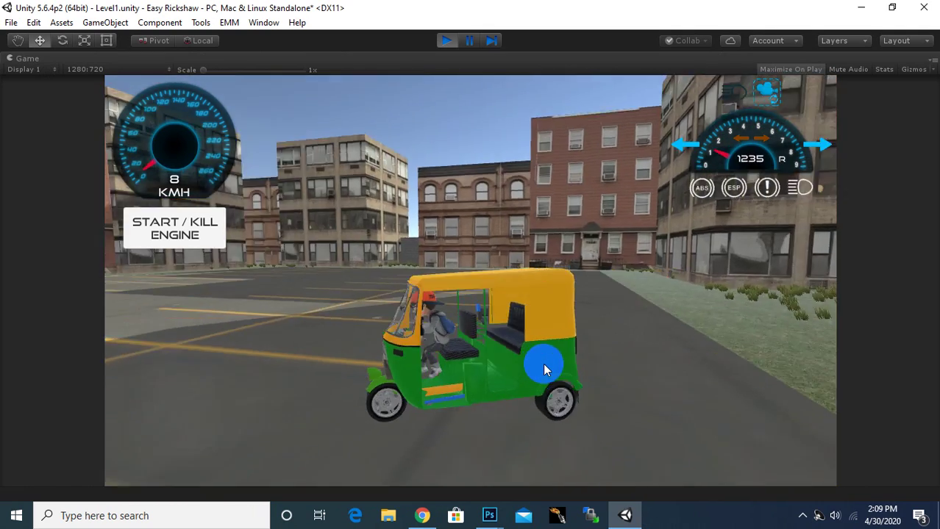
key(Down)
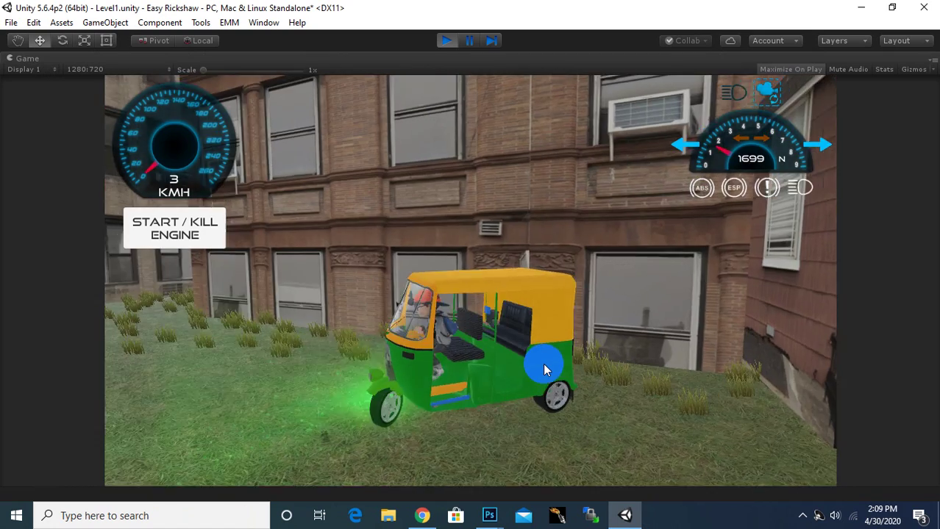
key(Up)
key(Up)
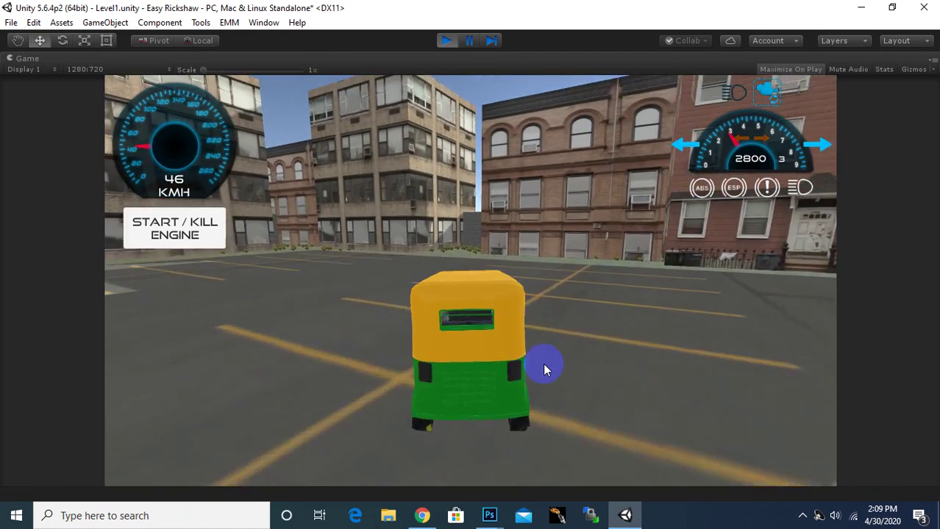
key(Left)
key(Down)
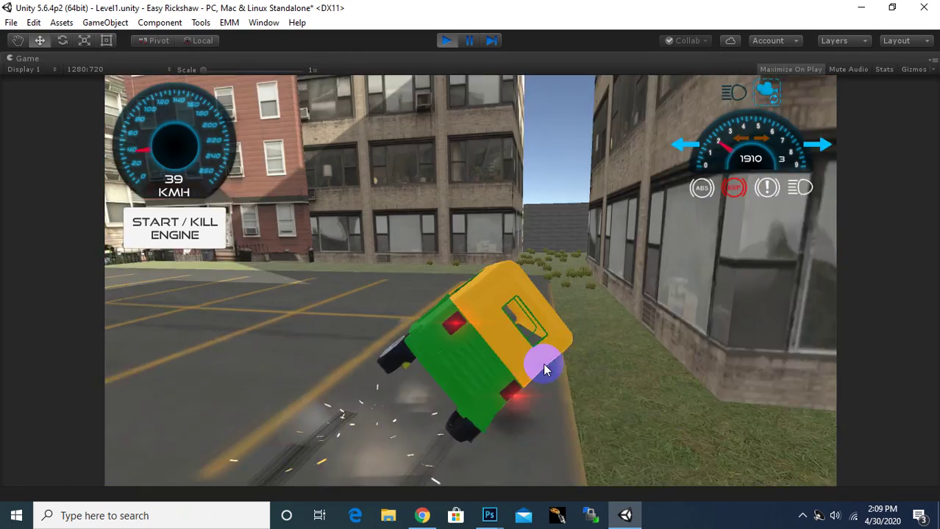
key(Down)
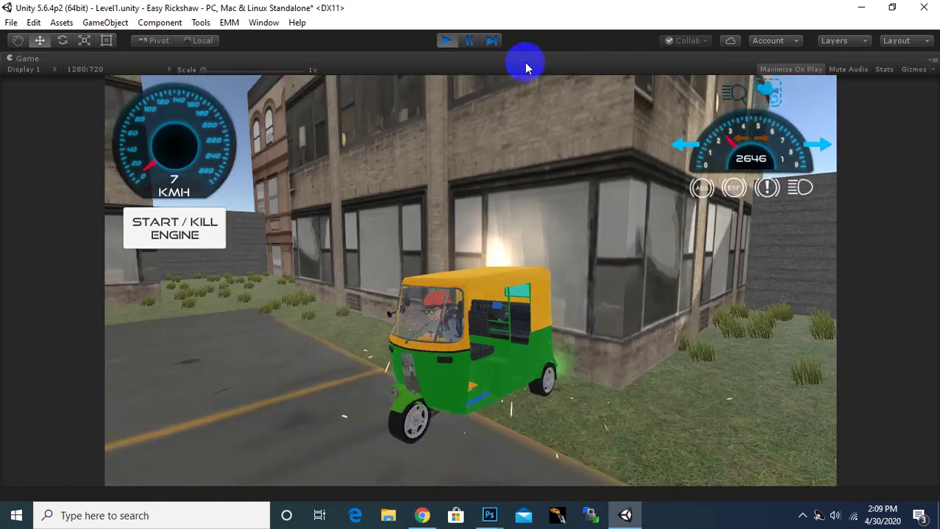
Step: Exit Play mode, returning to the Scene view with the driver seated in Rixa
click(438, 43)
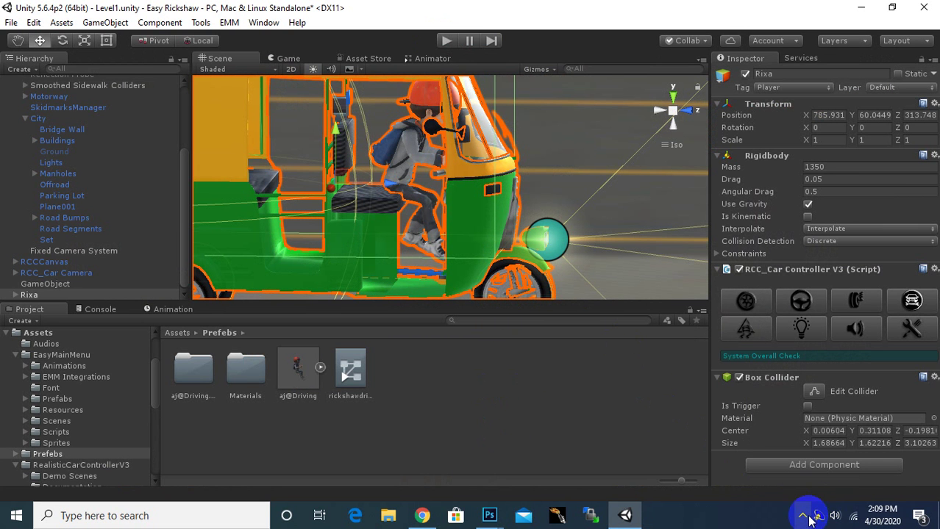
click(826, 461)
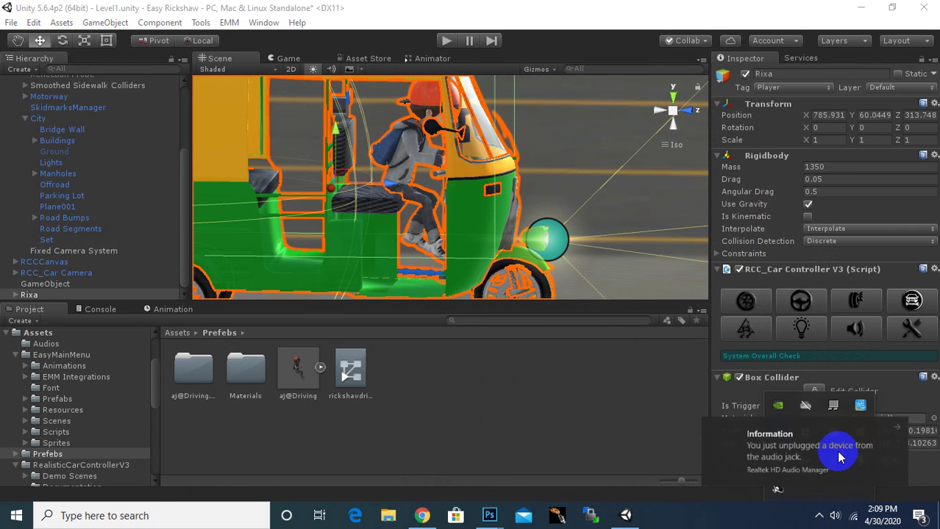